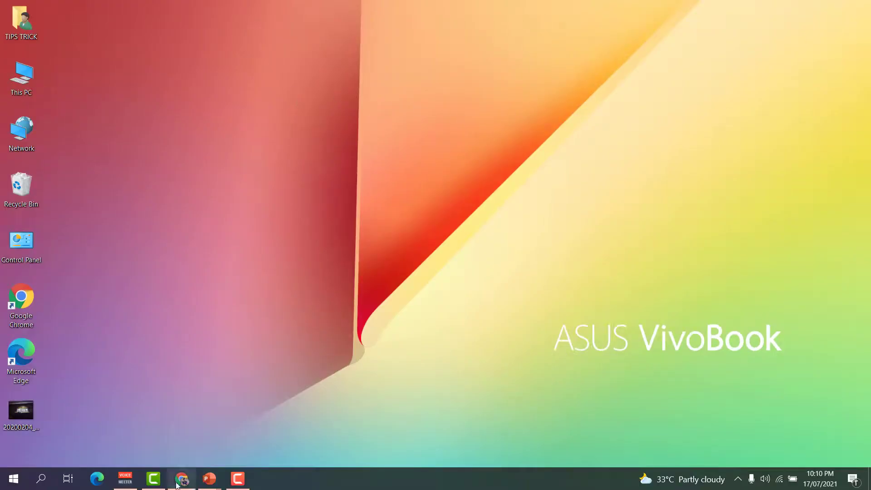
# Bring up the Five global views graphic deck and enter Slide Master view via a 'master' search
pyautogui.moveTo(203, 480)
pyautogui.click(191, 434)
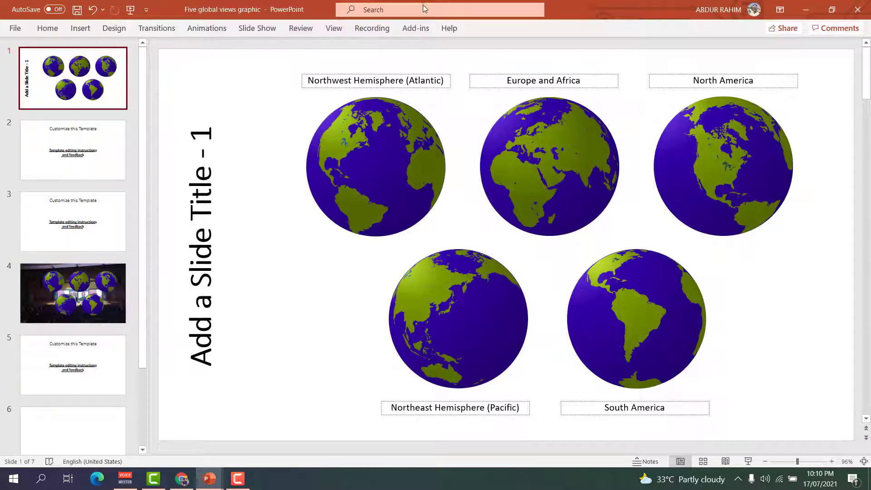
pyautogui.click(389, 10)
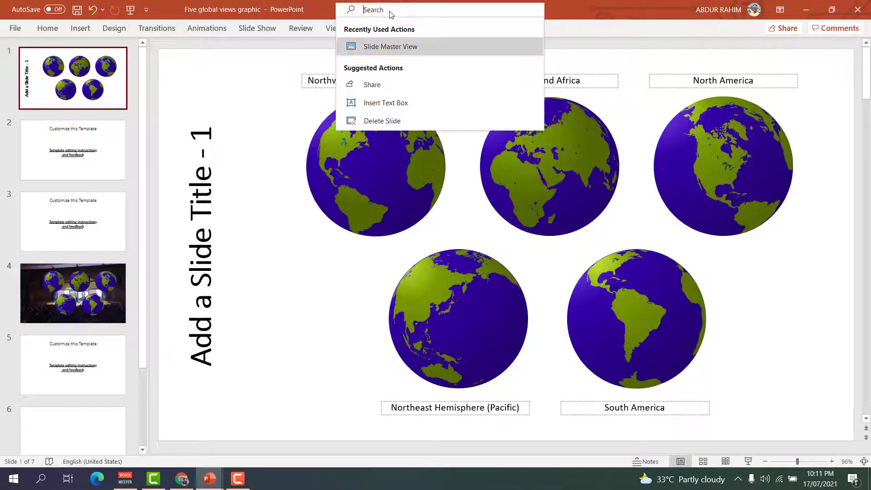
pyautogui.write('master')
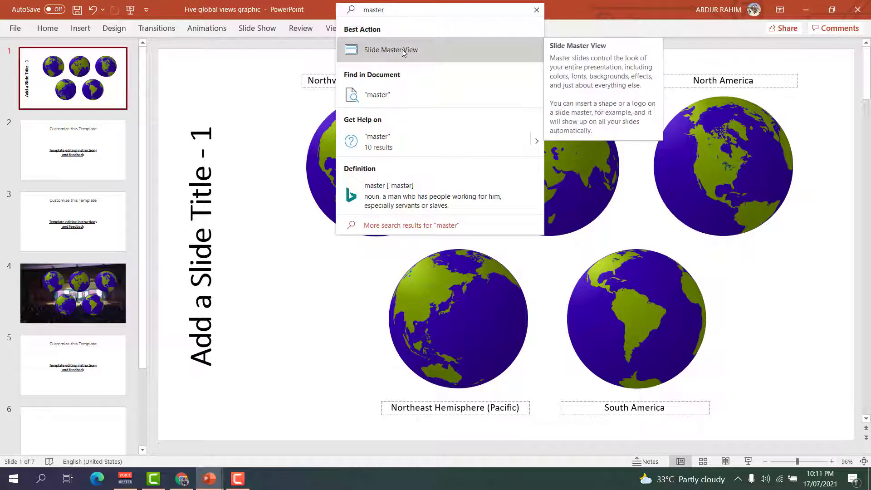
pyautogui.click(403, 53)
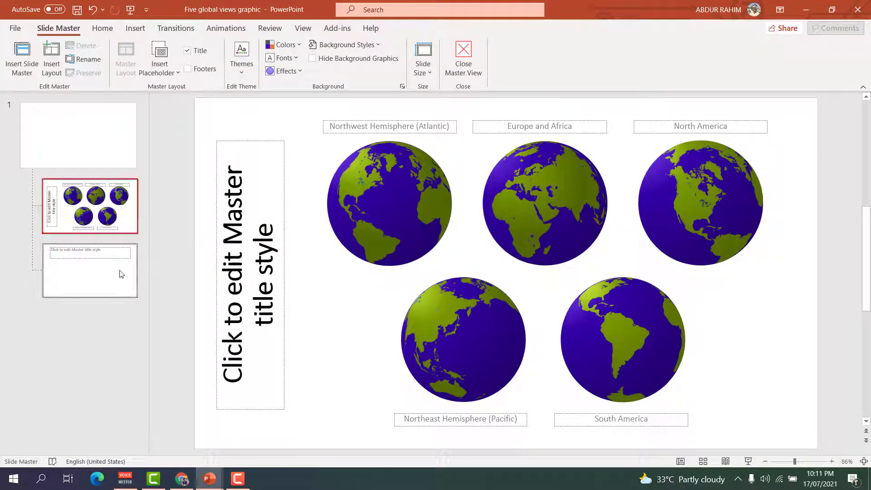
# Open Format Background for the top slide master thumbnail
pyautogui.rightClick(71, 122)
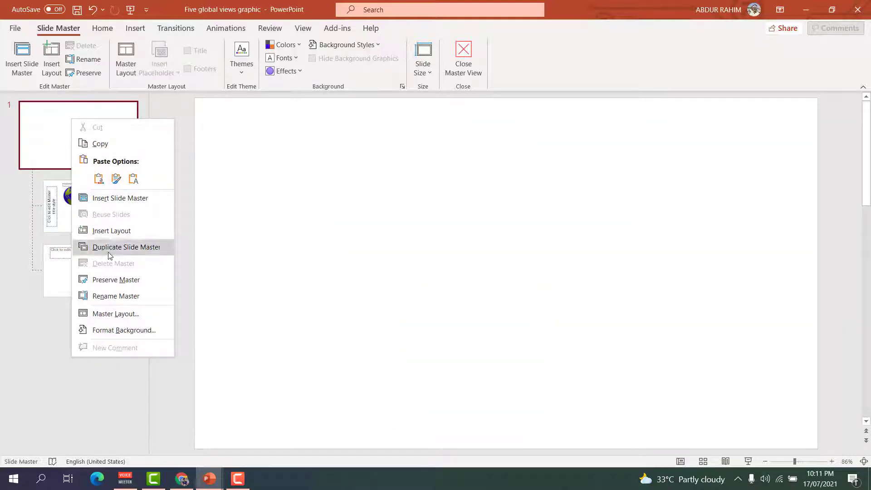
pyautogui.click(118, 331)
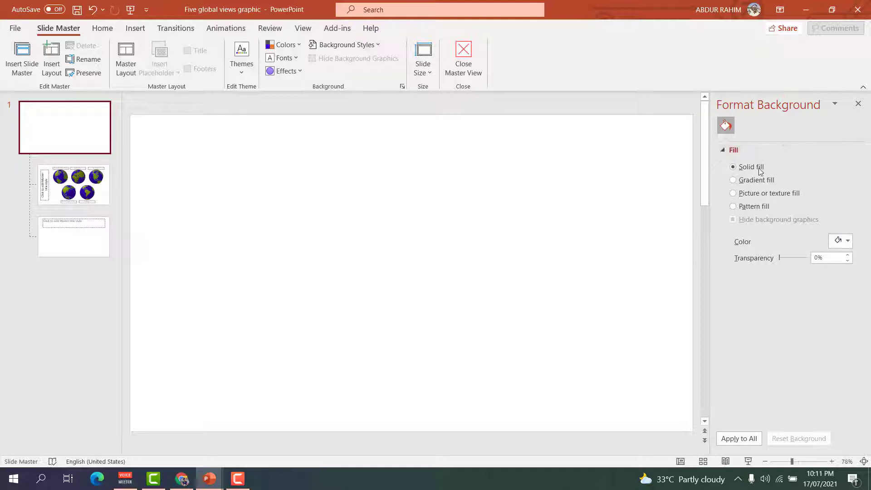
# Fill the master background with the Desktop photo 20200204_192128 as a picture fill
pyautogui.click(742, 195)
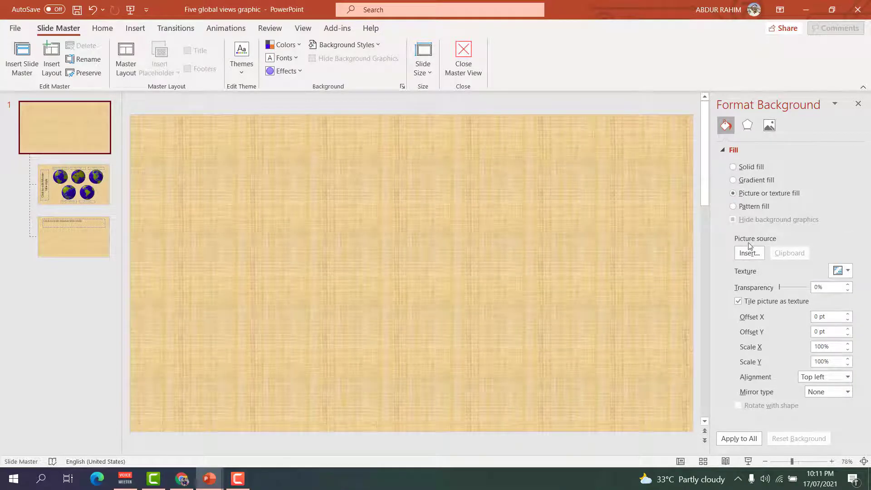
pyautogui.click(751, 255)
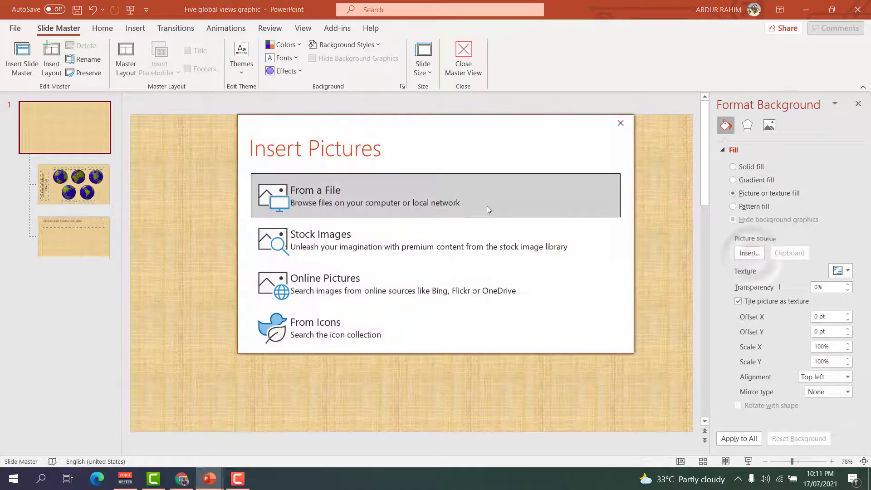
pyautogui.click(337, 198)
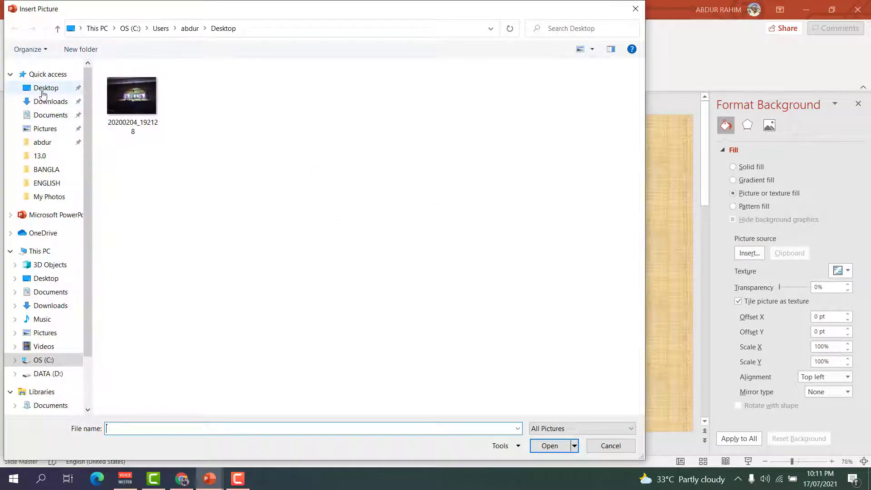
pyautogui.click(44, 88)
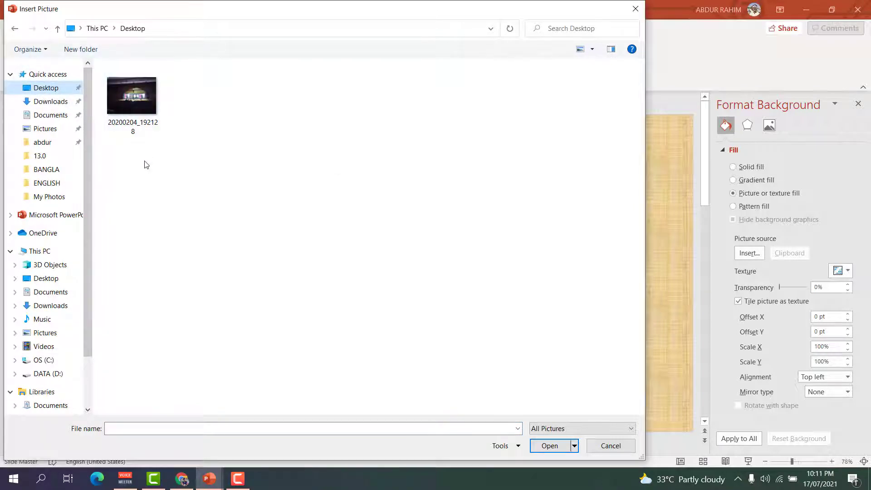
pyautogui.click(142, 112)
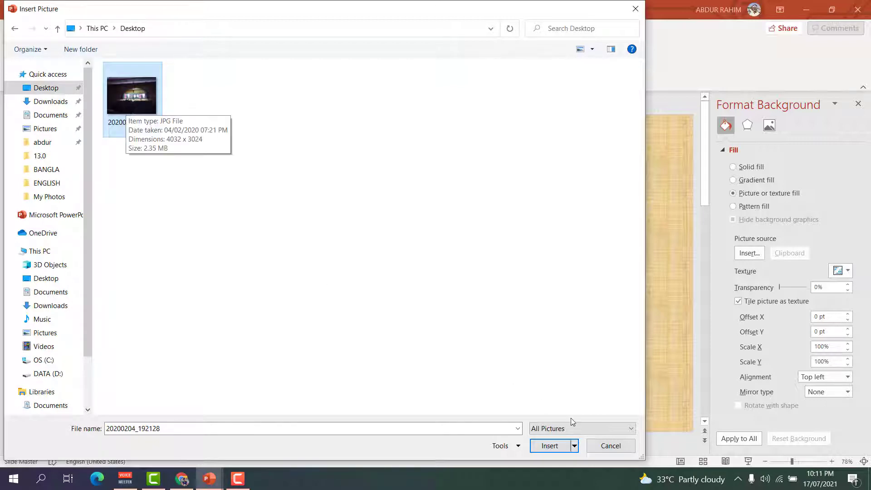
pyautogui.click(550, 444)
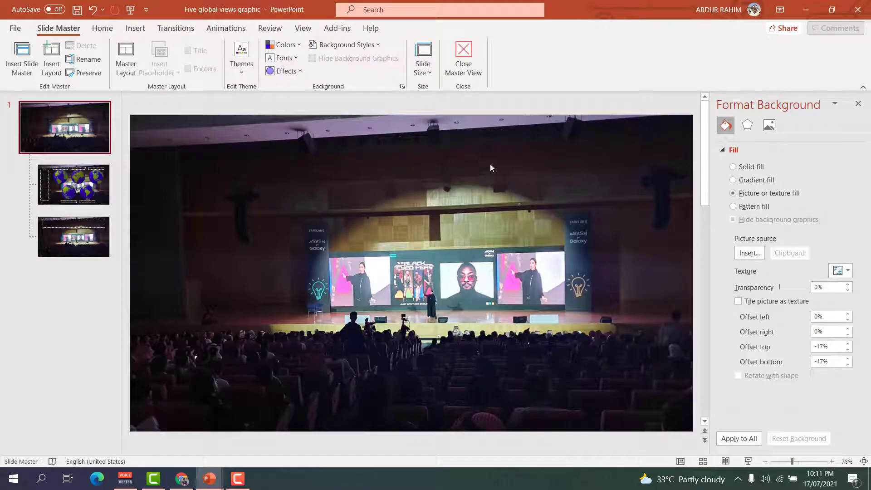
# Close Master View and review slides 2 through 7 for the photo background
pyautogui.click(464, 59)
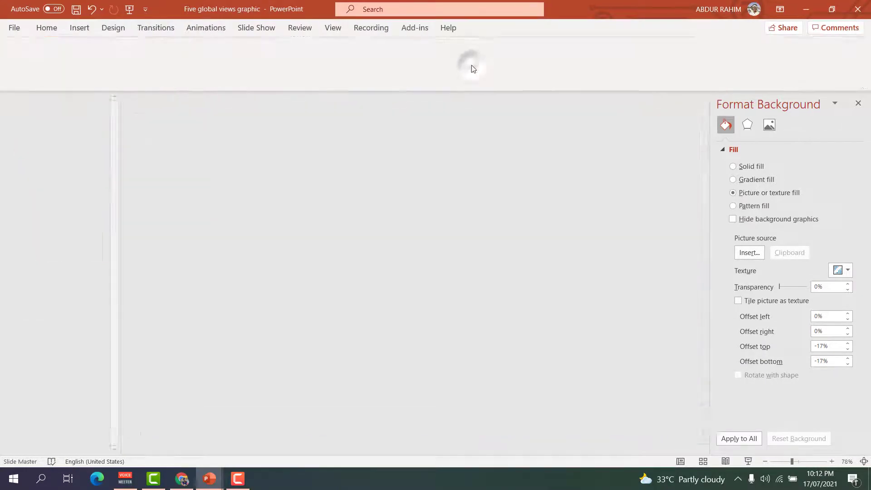
pyautogui.click(67, 132)
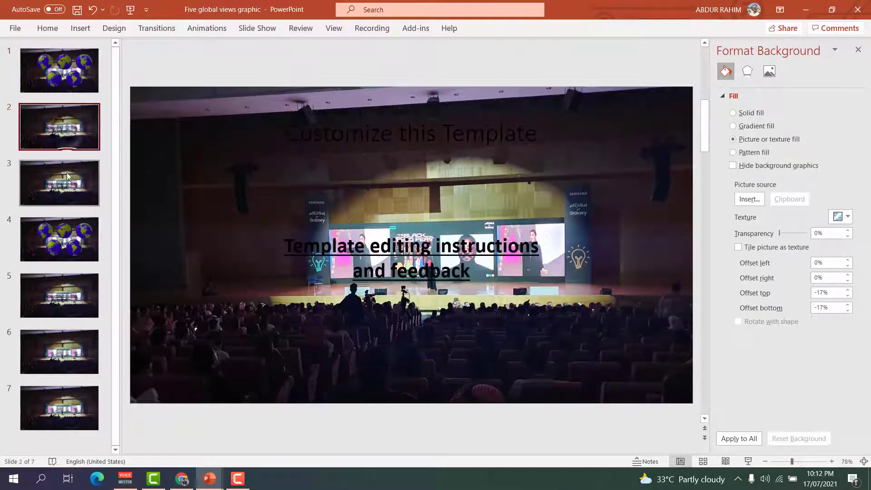
pyautogui.click(68, 188)
pyautogui.click(65, 238)
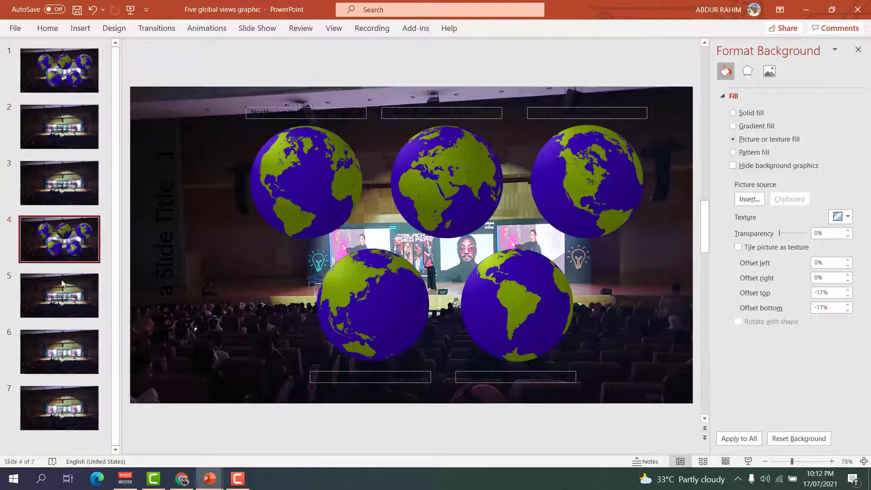
pyautogui.click(86, 306)
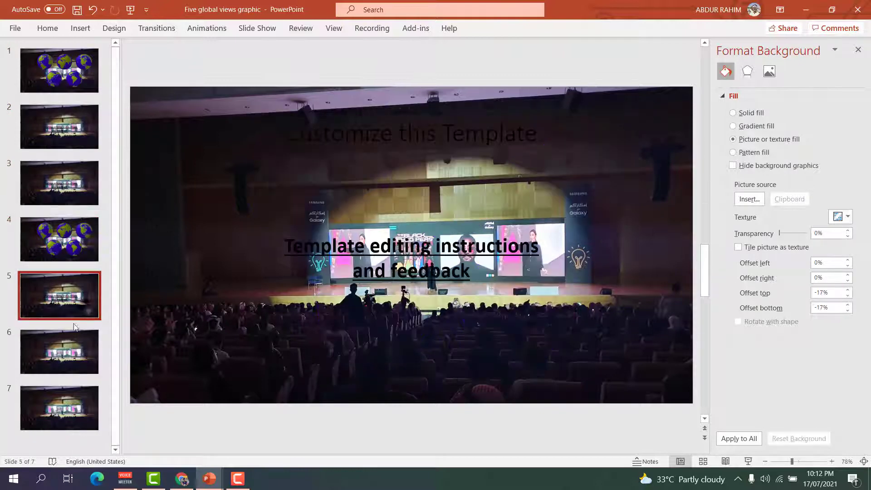
pyautogui.click(57, 356)
pyautogui.click(42, 396)
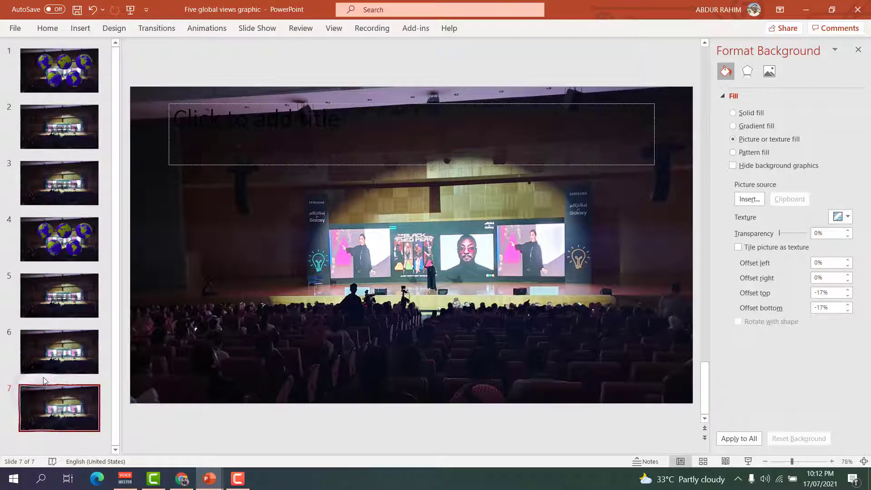
# Add a new slide 8 after slide 7 and close the Format Background pane
pyautogui.rightClick(43, 398)
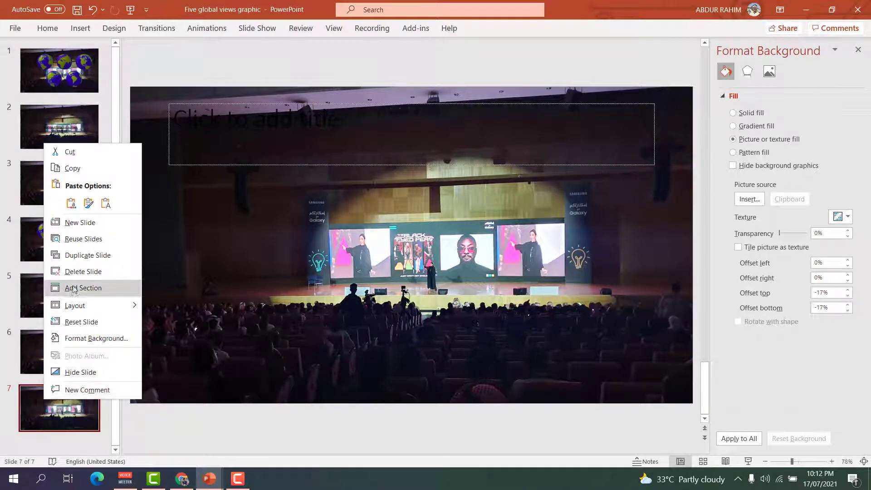
pyautogui.click(87, 223)
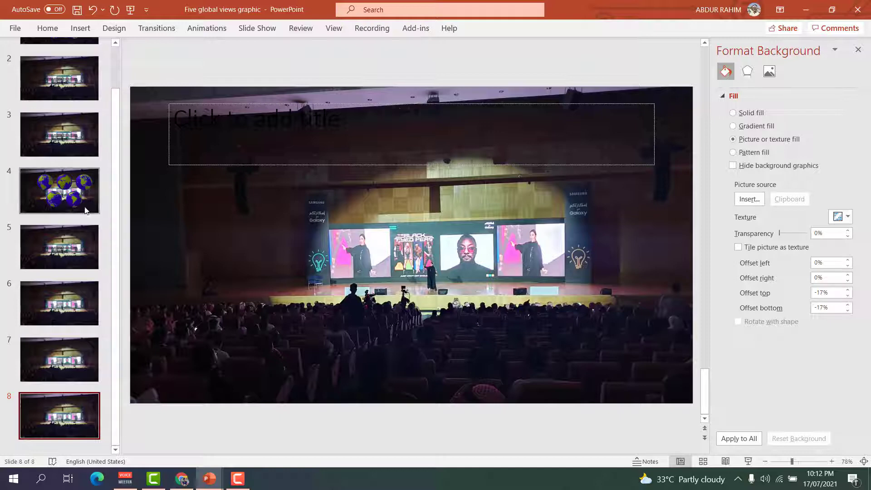
pyautogui.click(857, 50)
pyautogui.scroll(2, 98, 175)
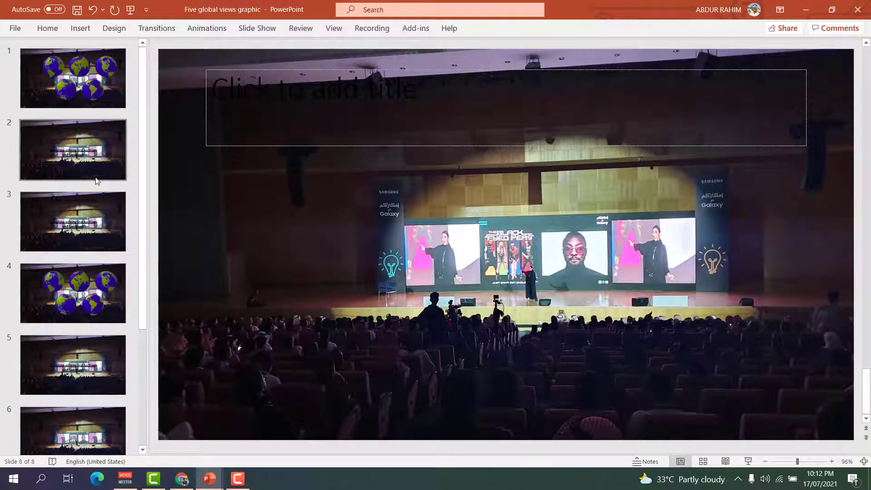
# Return to Slide Master view using a 'mast' command search
pyautogui.click(379, 11)
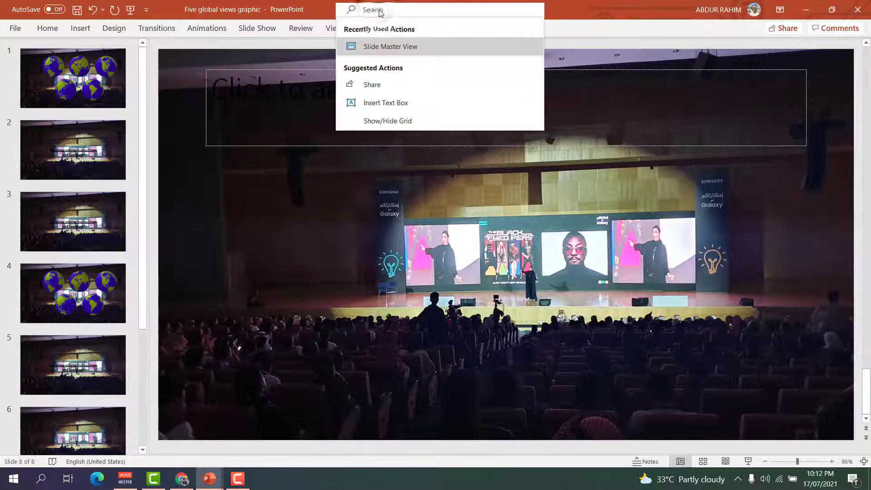
pyautogui.write('mastr')
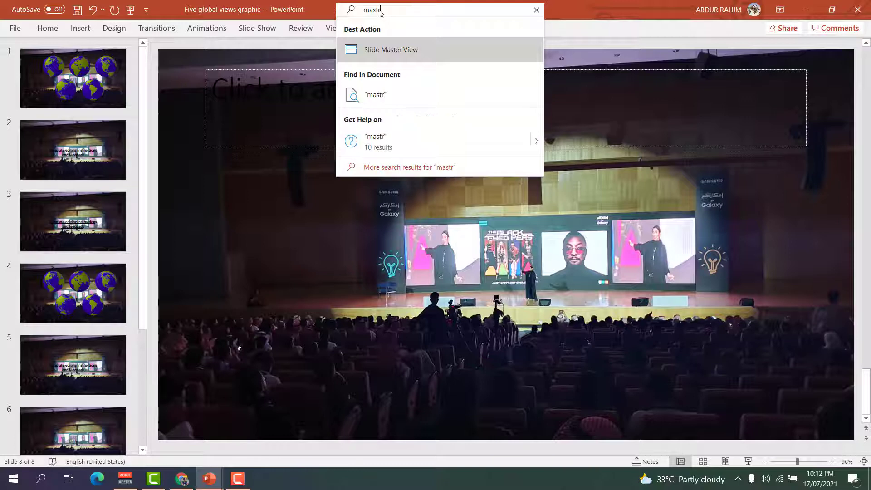
pyautogui.click(413, 51)
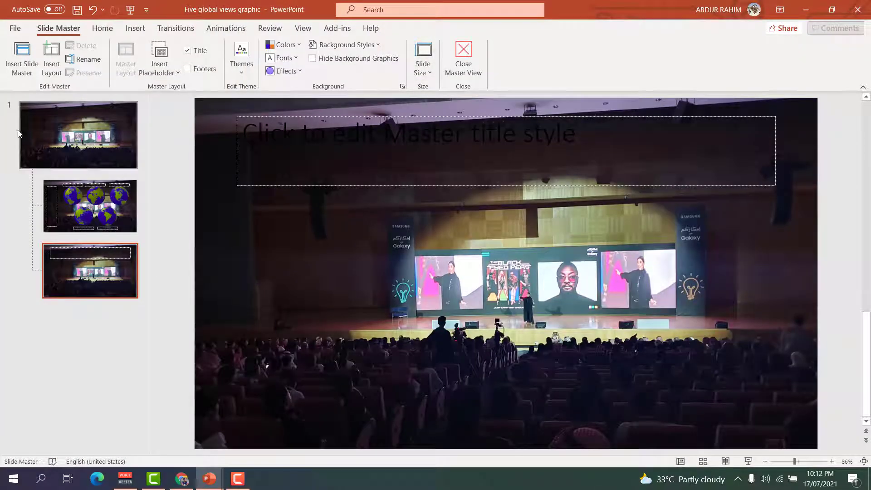
# Set the top slide master's background to solid fill, removing the concert-hall photo
pyautogui.click(58, 117)
pyautogui.rightClick(58, 116)
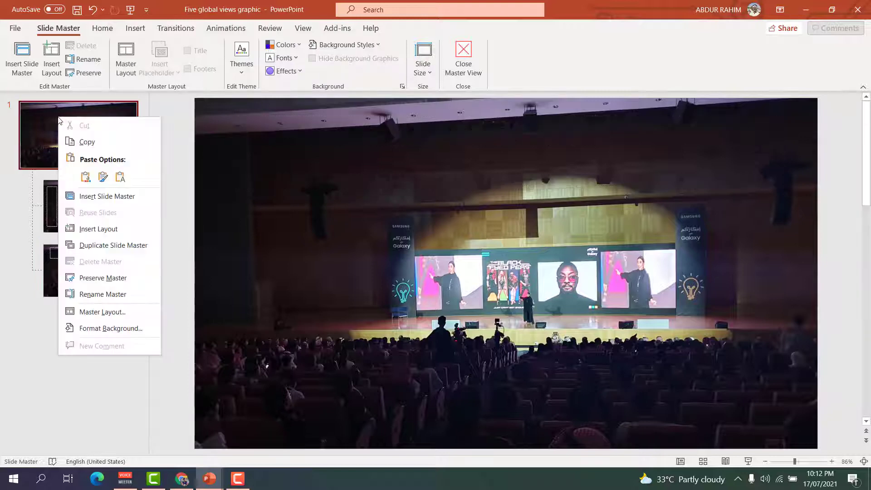
pyautogui.click(111, 328)
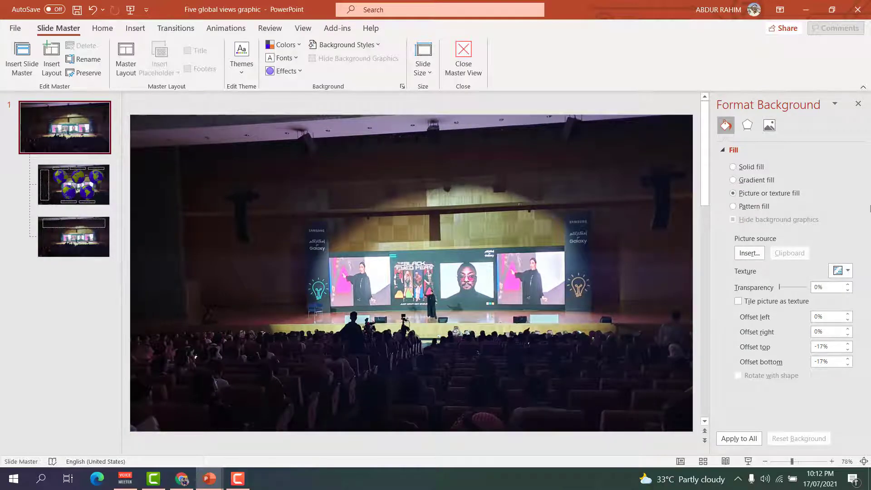
pyautogui.click(747, 167)
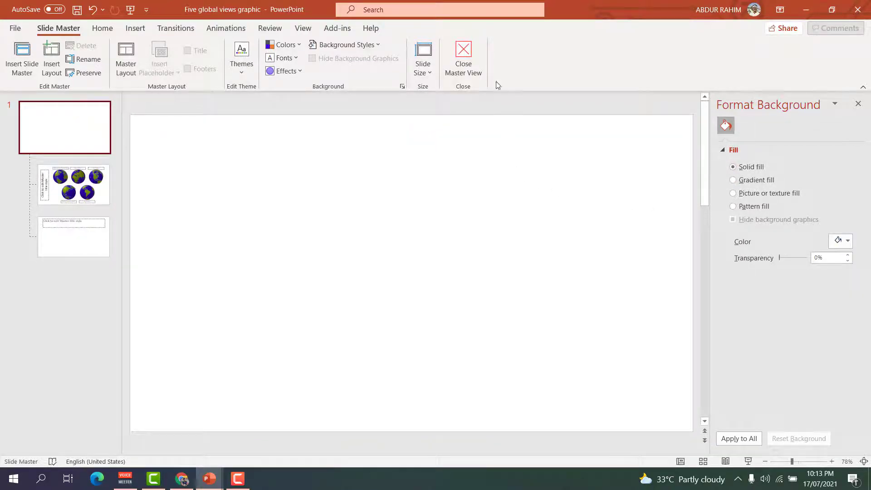
# Close Master View, look over slides 1 and 2, and select slide 5
pyautogui.click(464, 58)
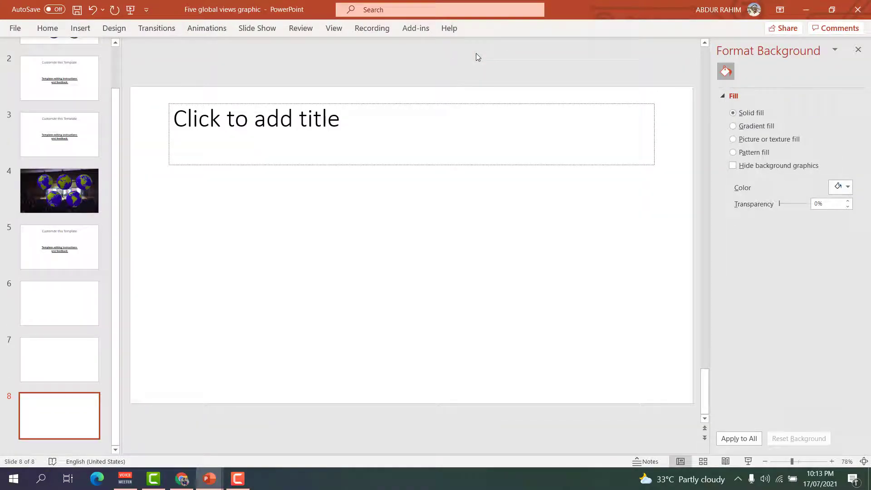
pyautogui.click(37, 86)
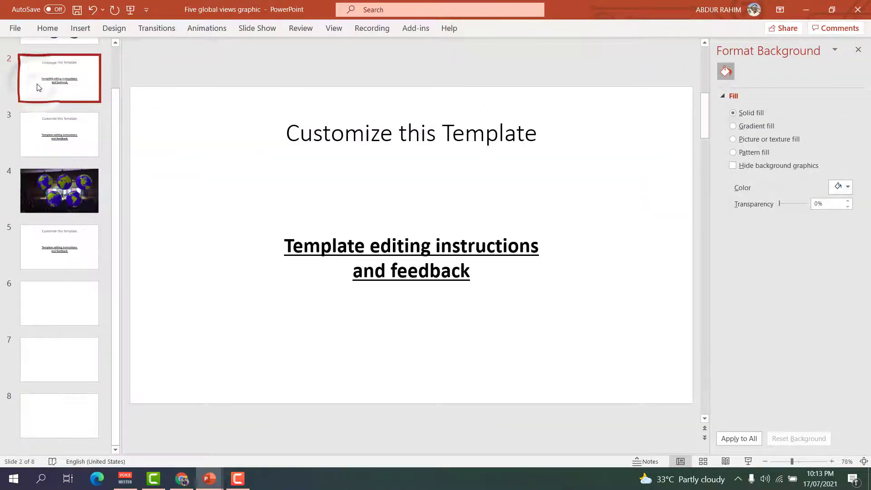
pyautogui.scroll(2, 36, 86)
pyautogui.click(37, 87)
pyautogui.click(43, 139)
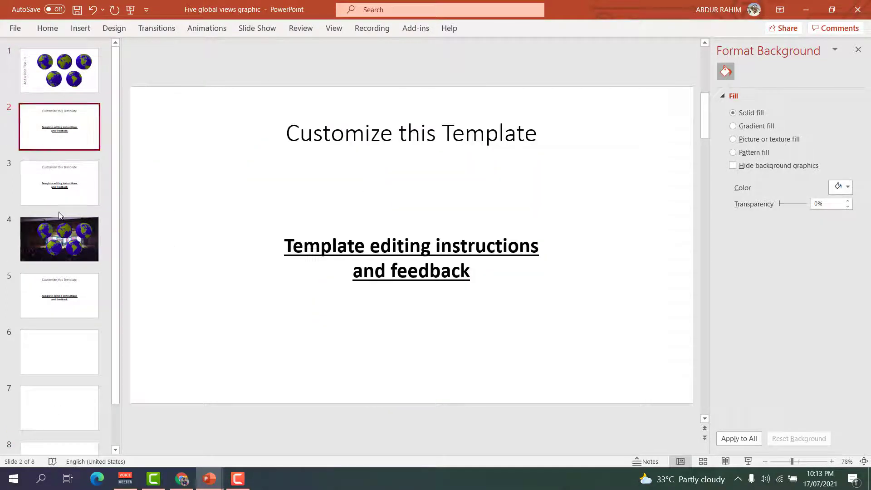
pyautogui.scroll(-1, 41, 217)
pyautogui.click(36, 243)
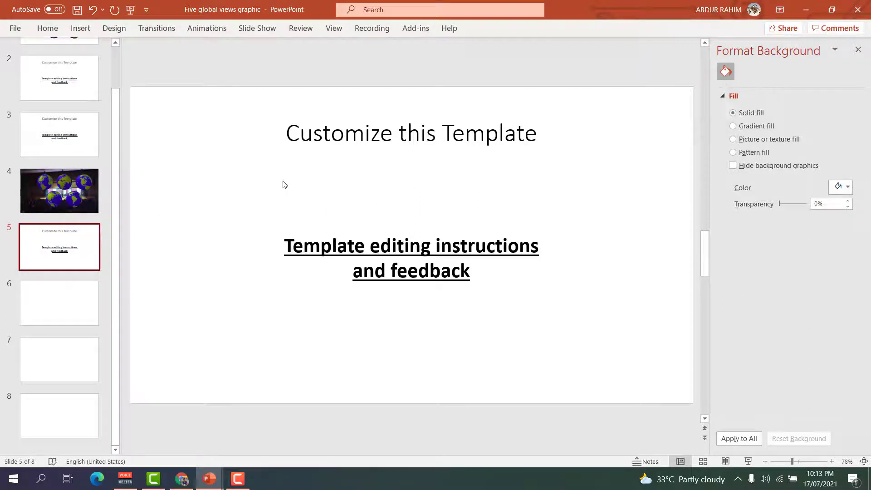
# Give slide 5 the 20200204_192128 photo background, then check slide 6 stays white
pyautogui.rightClick(71, 232)
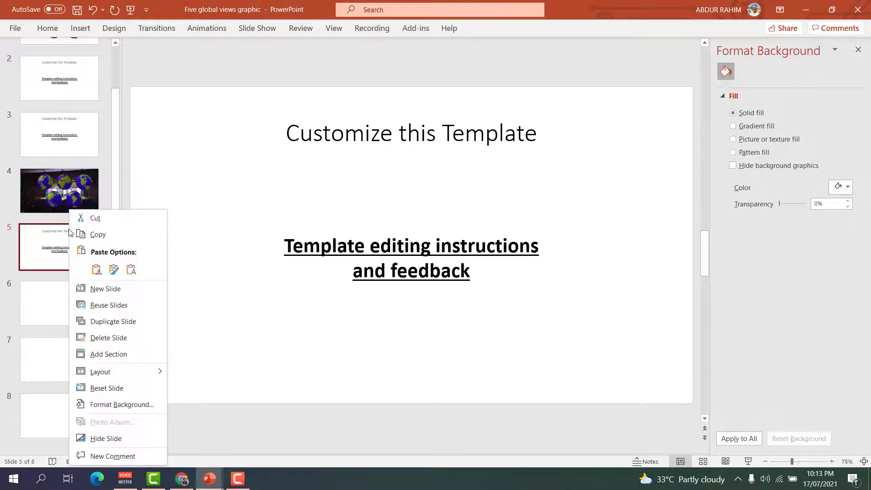
pyautogui.click(104, 404)
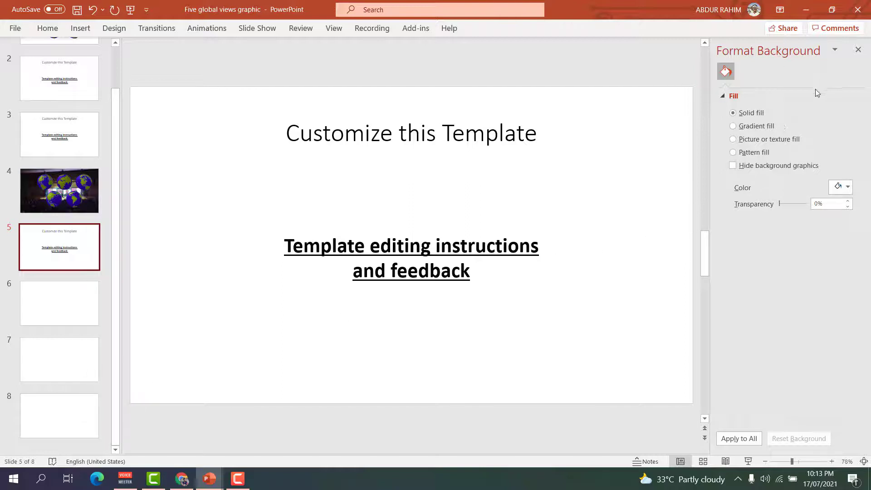
pyautogui.click(734, 139)
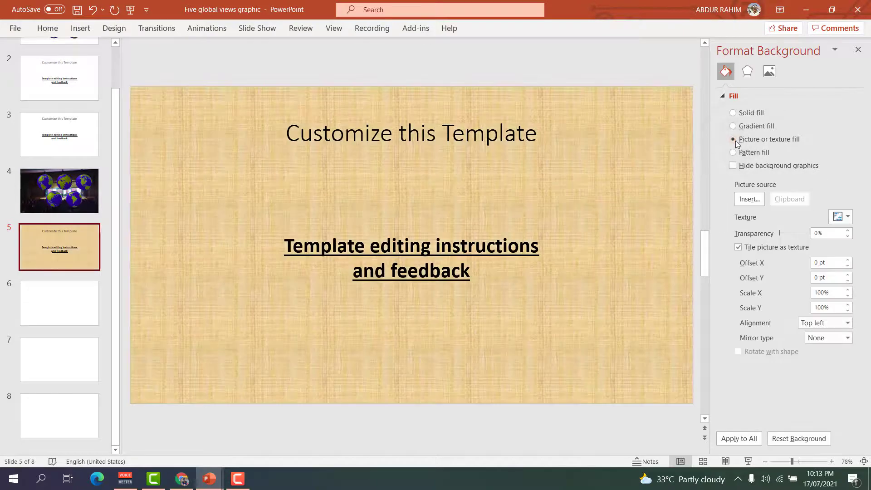
pyautogui.click(749, 200)
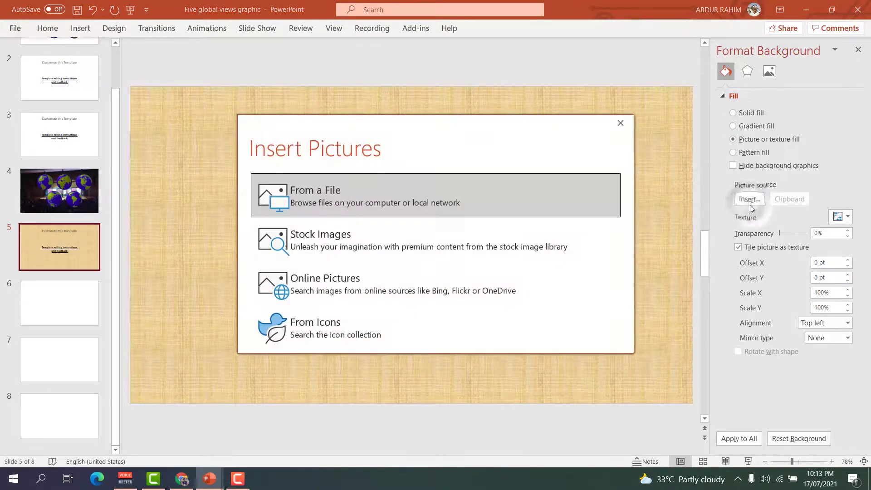
pyautogui.click(342, 195)
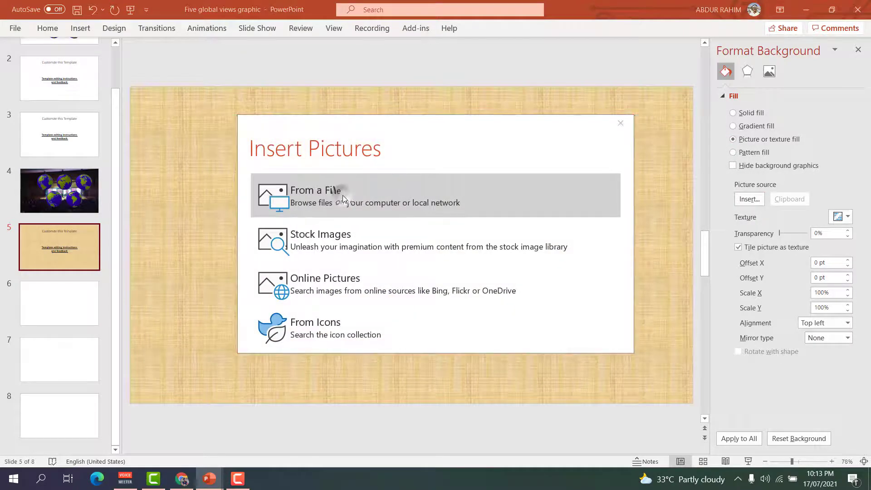
pyautogui.click(147, 119)
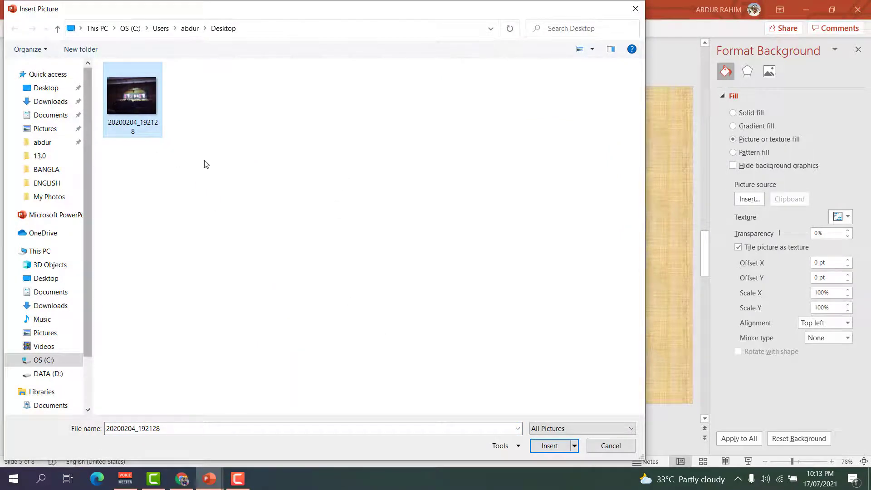
pyautogui.click(551, 446)
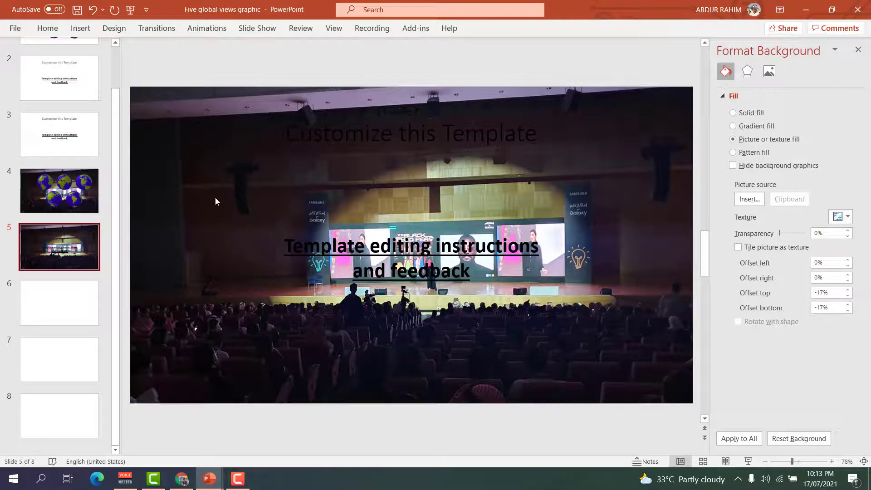
pyautogui.click(61, 295)
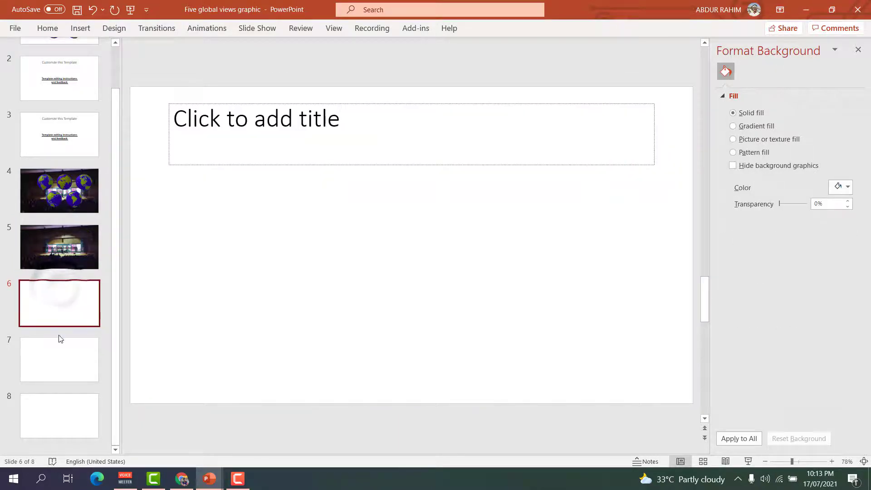
# Review slides 7, 3 and 2, ending on slide 3 with its white background
pyautogui.click(59, 349)
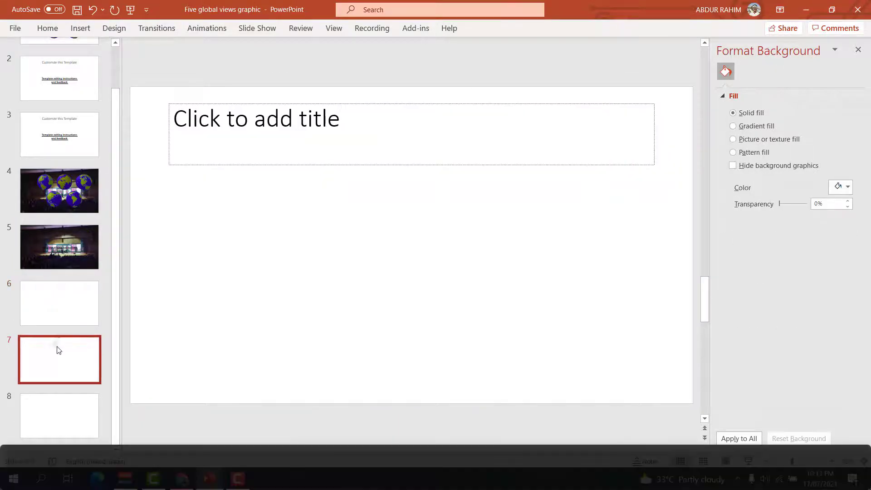
pyautogui.click(78, 148)
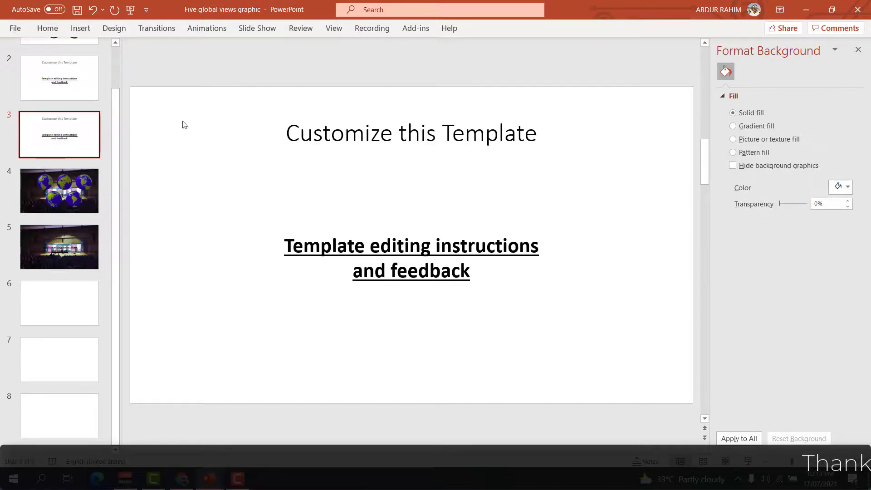
pyautogui.scroll(1, 88, 157)
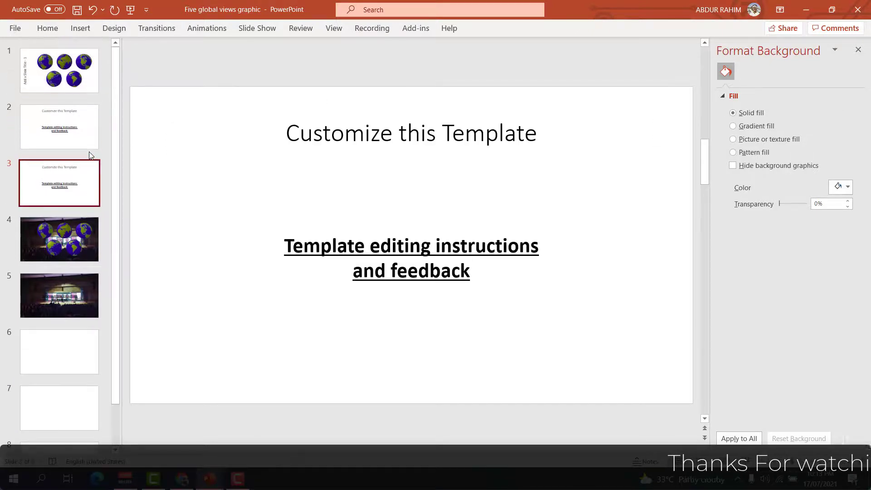
pyautogui.click(76, 133)
pyautogui.press('Down')
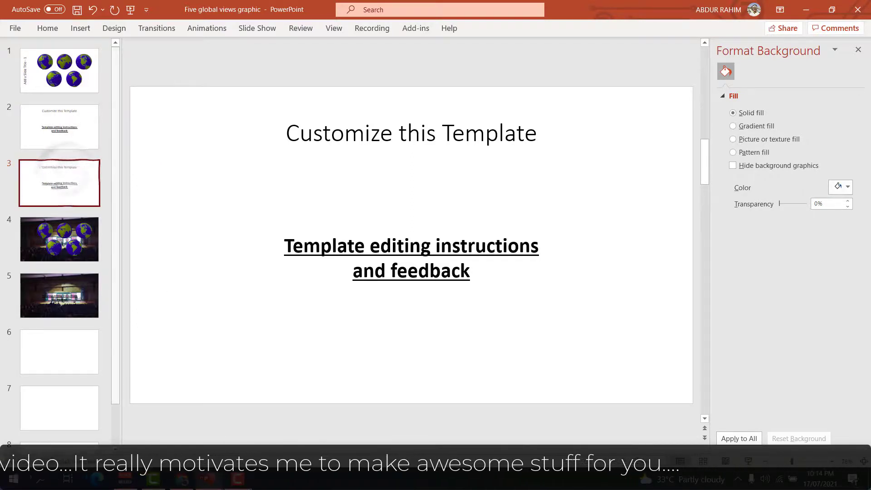